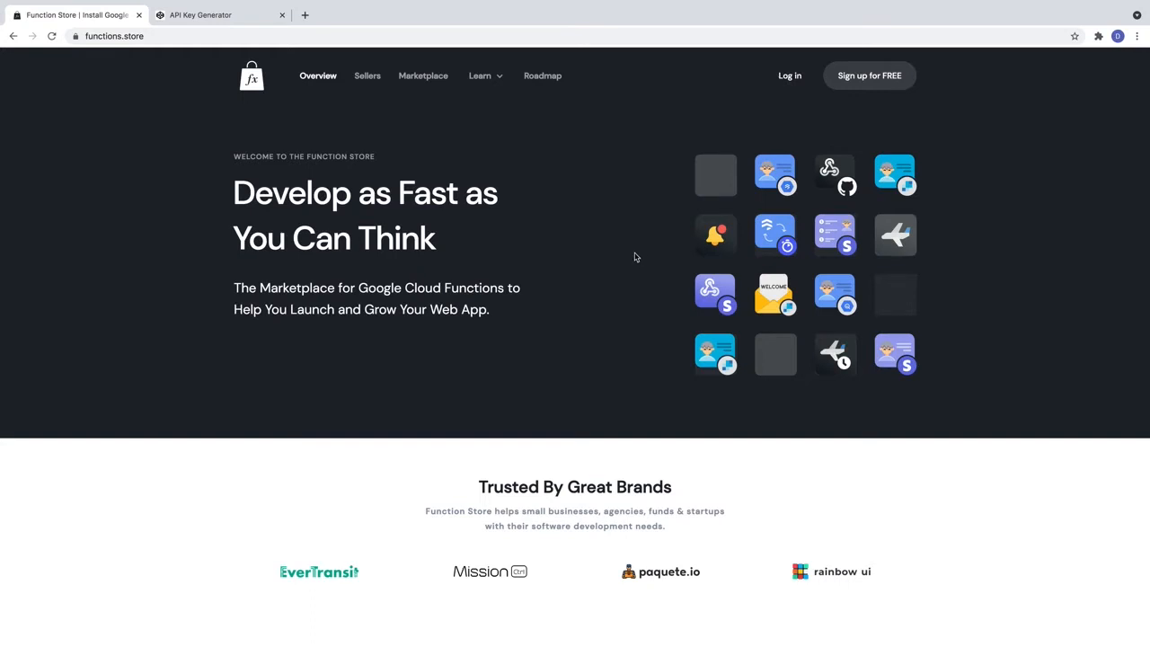
Log in to Function Store and go to the Projects list.
left_click(787, 75)
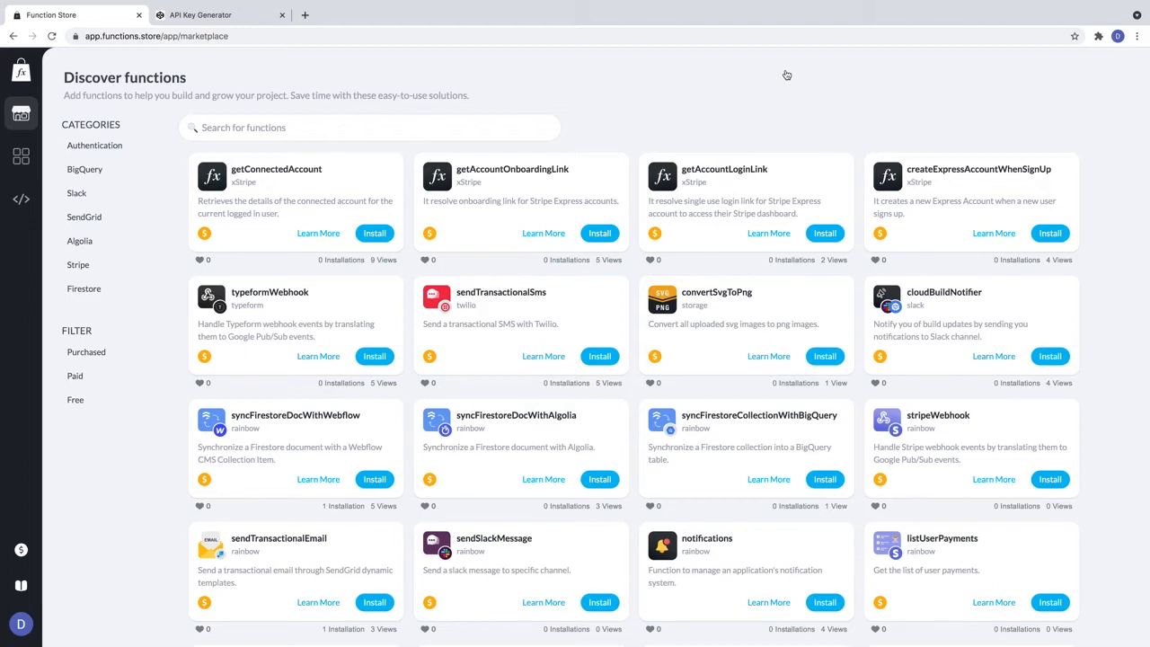
left_click(21, 155)
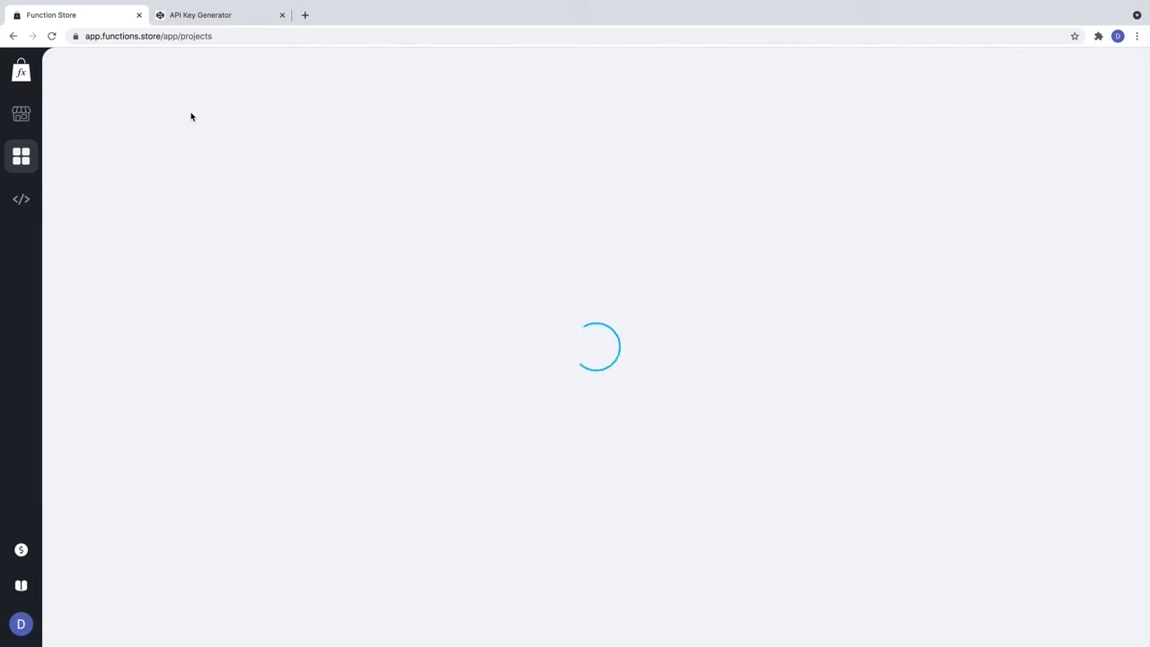
Open the webflow-demo-16243 project's Secrets page and start a new secret.
left_click(253, 140)
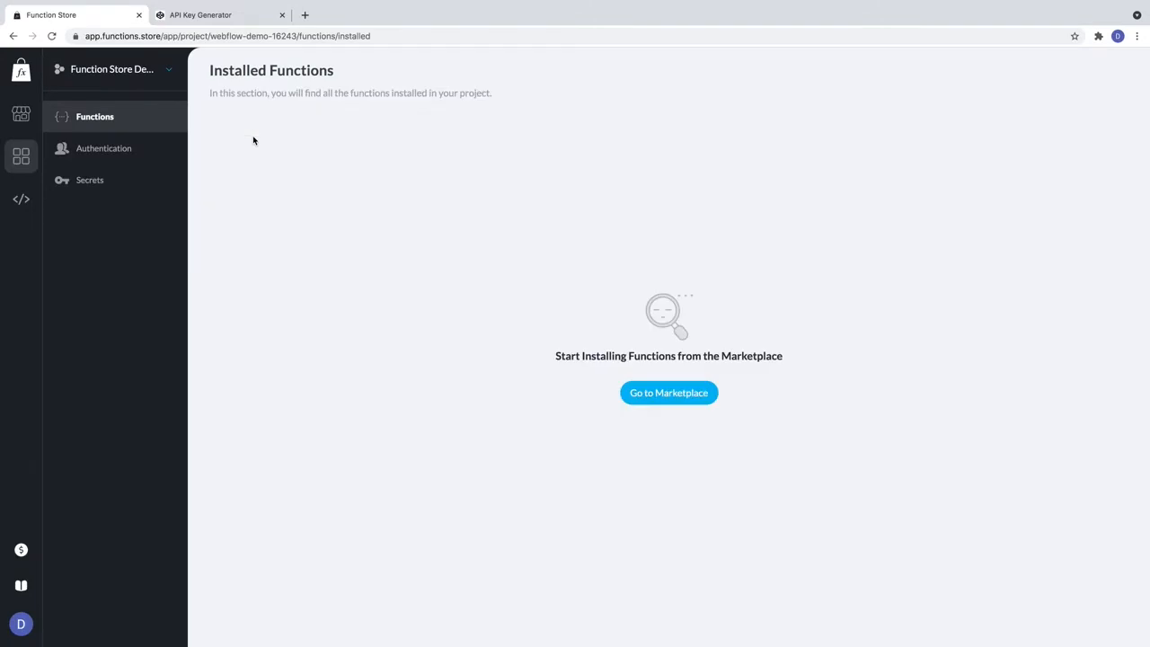
left_click(110, 186)
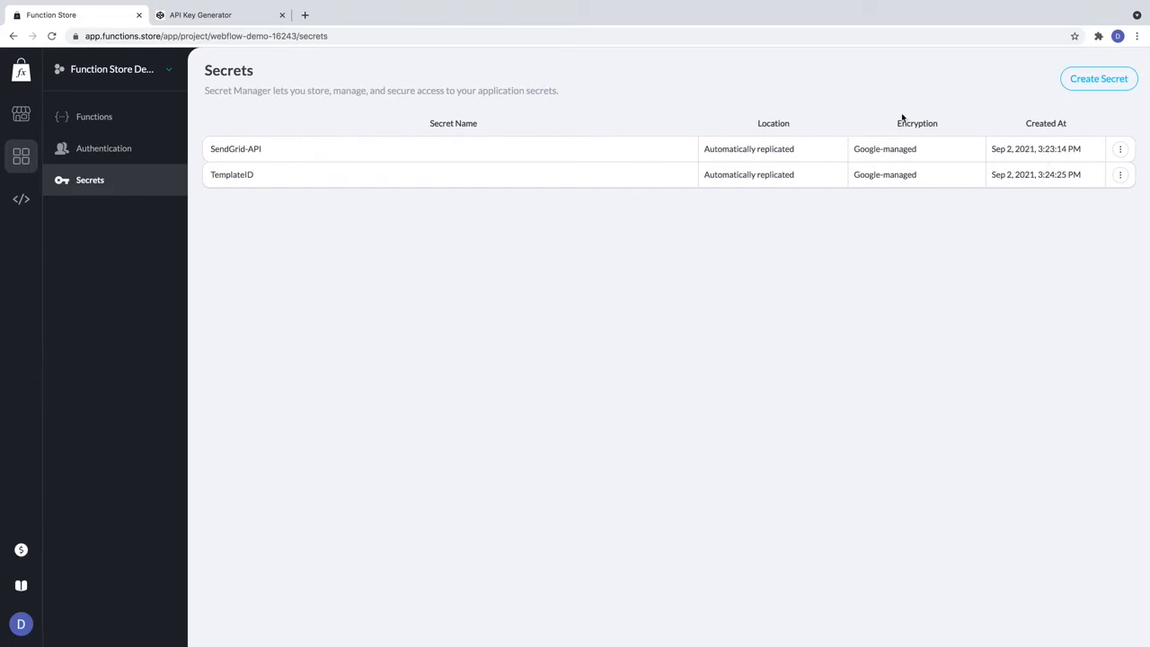
left_click(1090, 83)
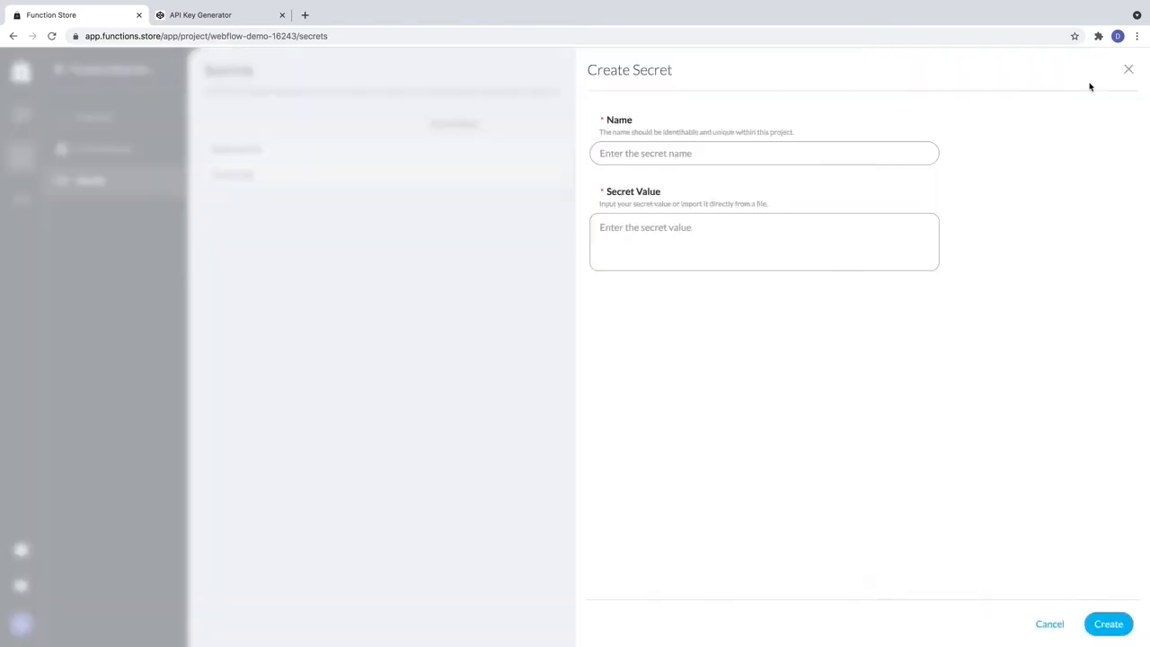
Create the TestAPIKEY secret, pasting a key from the API Key Generator as its value.
left_click(673, 153)
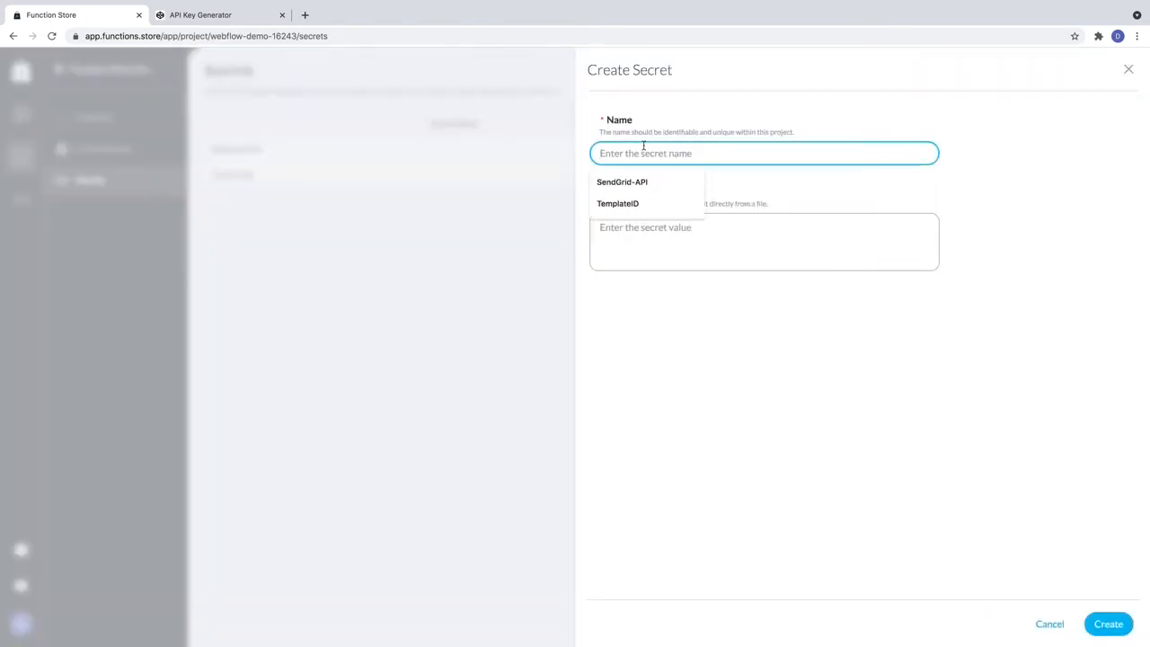
type("TestAPI")
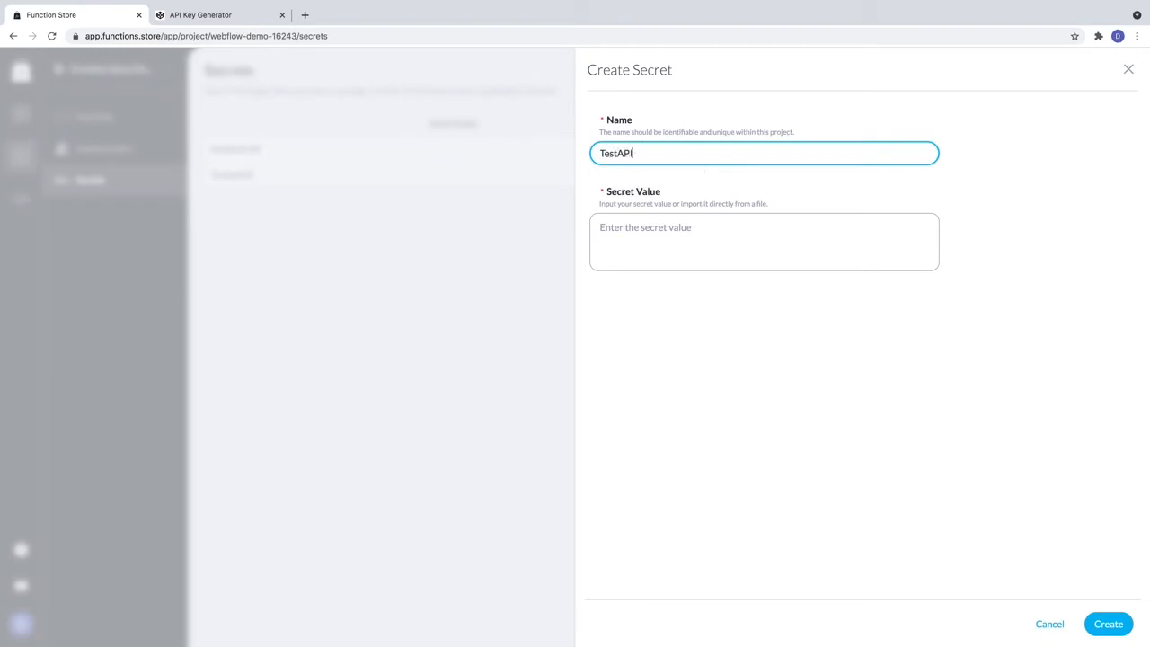
type("KEY")
left_click(227, 18)
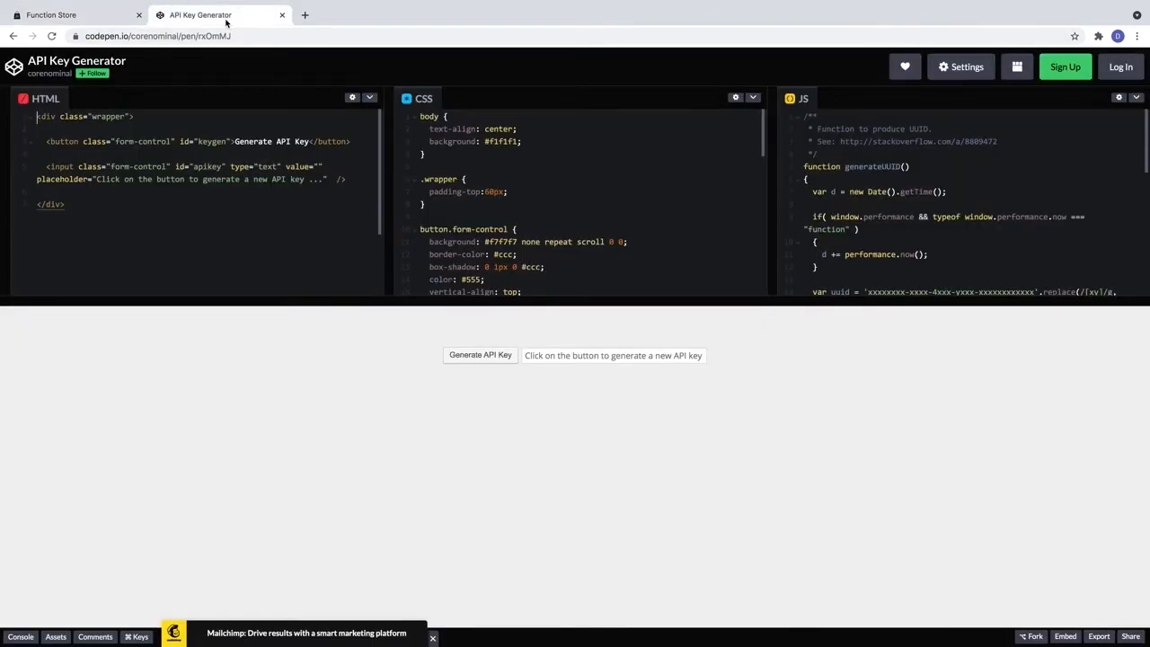
left_click(484, 357)
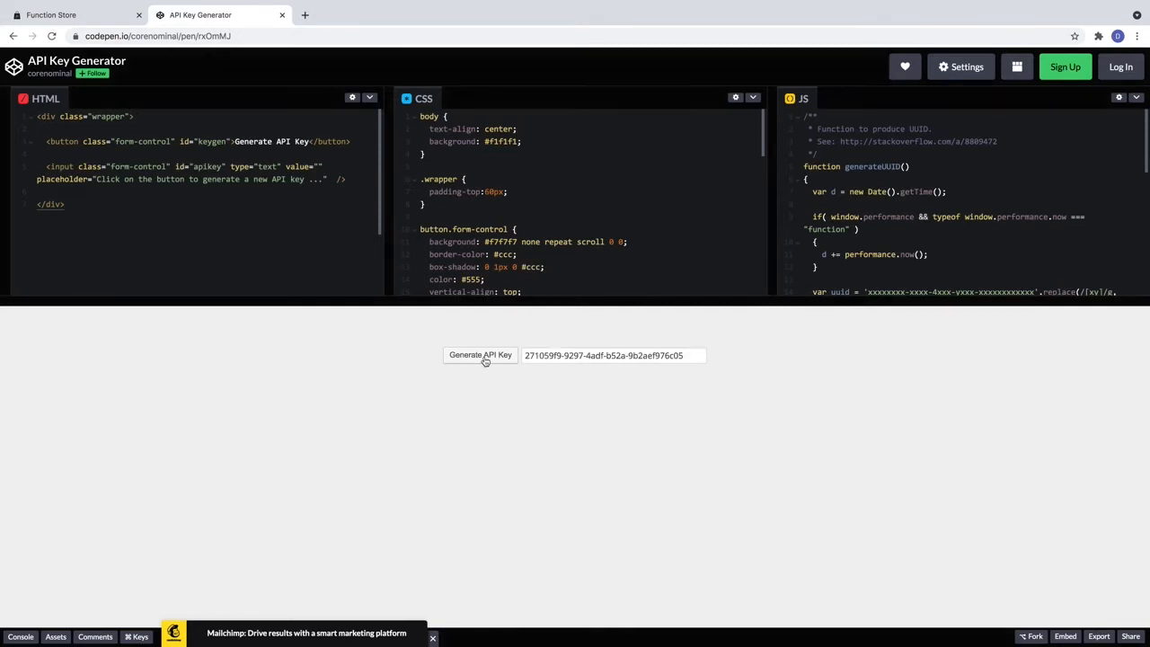
triple_click(591, 356)
key("ctrl+c")
left_click(97, 16)
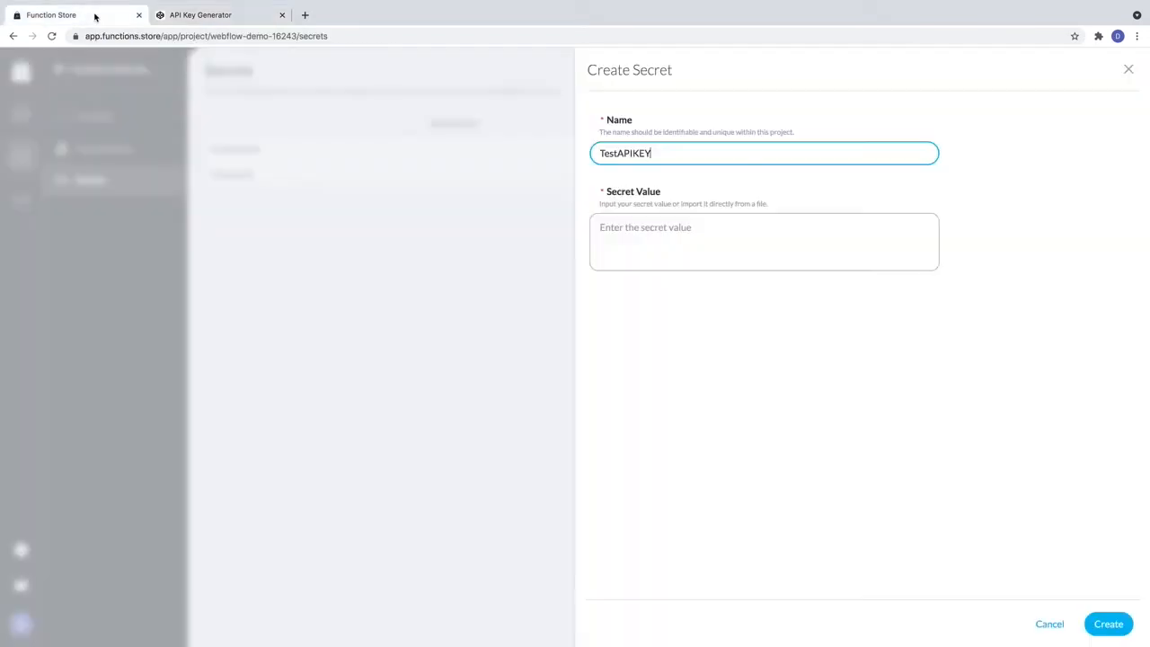
left_click(728, 230)
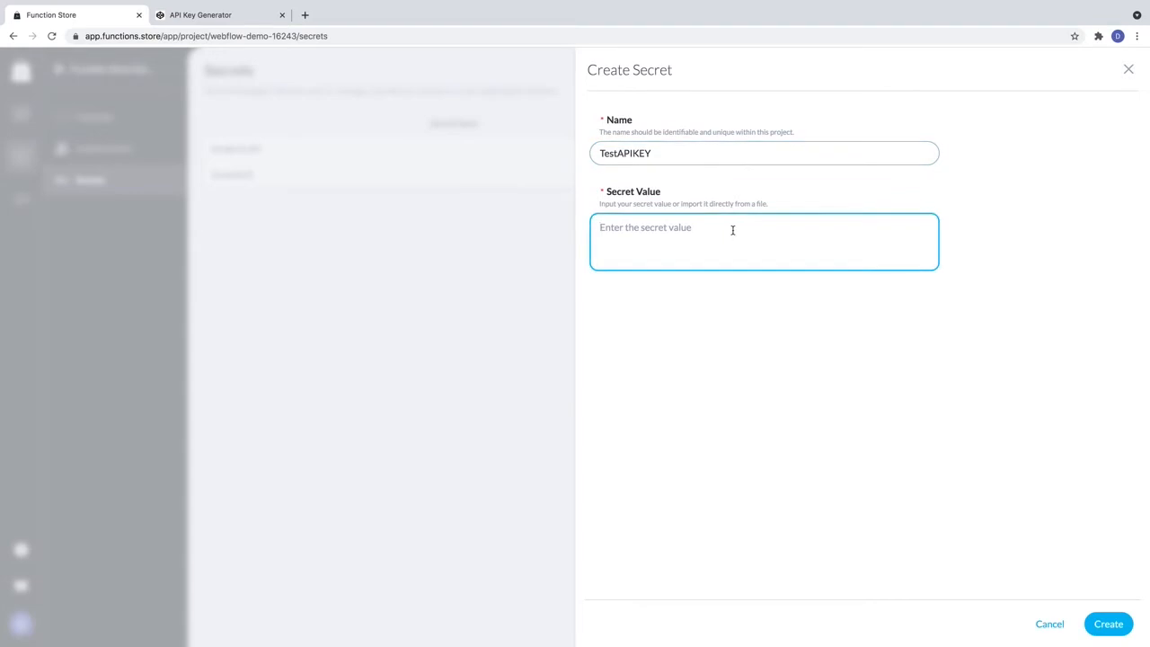
key("ctrl+v")
left_click(1117, 632)
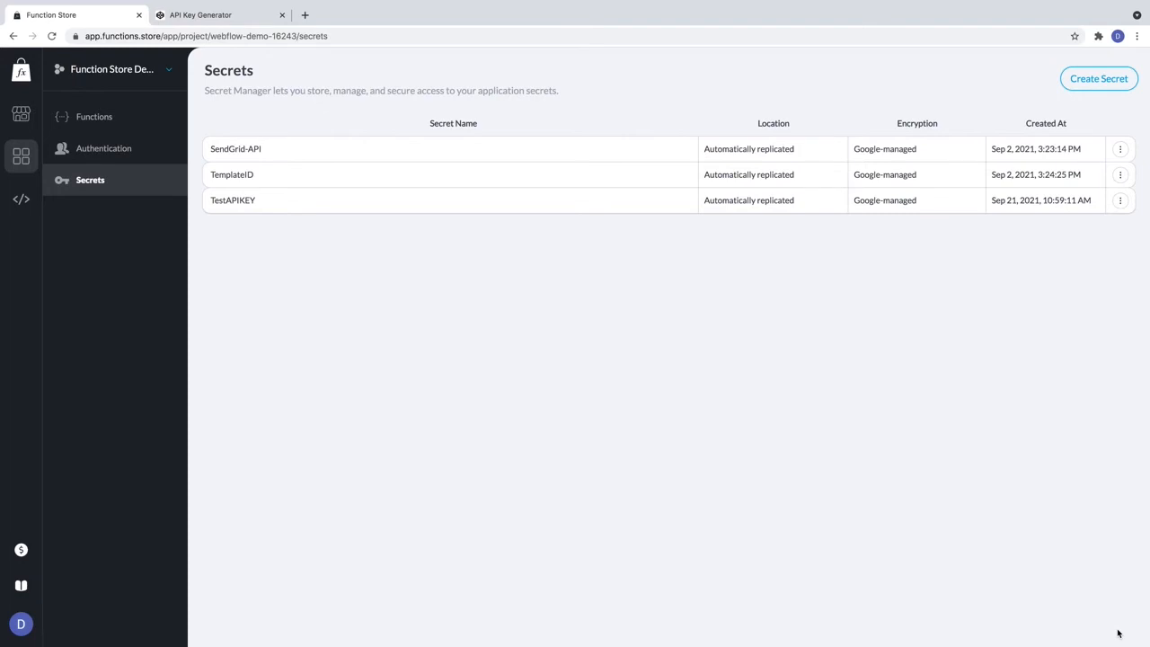
Search the marketplace for 'welcom' and start installing sendSignUpWelcomeEmail v0.0.2 (Latest).
left_click(18, 115)
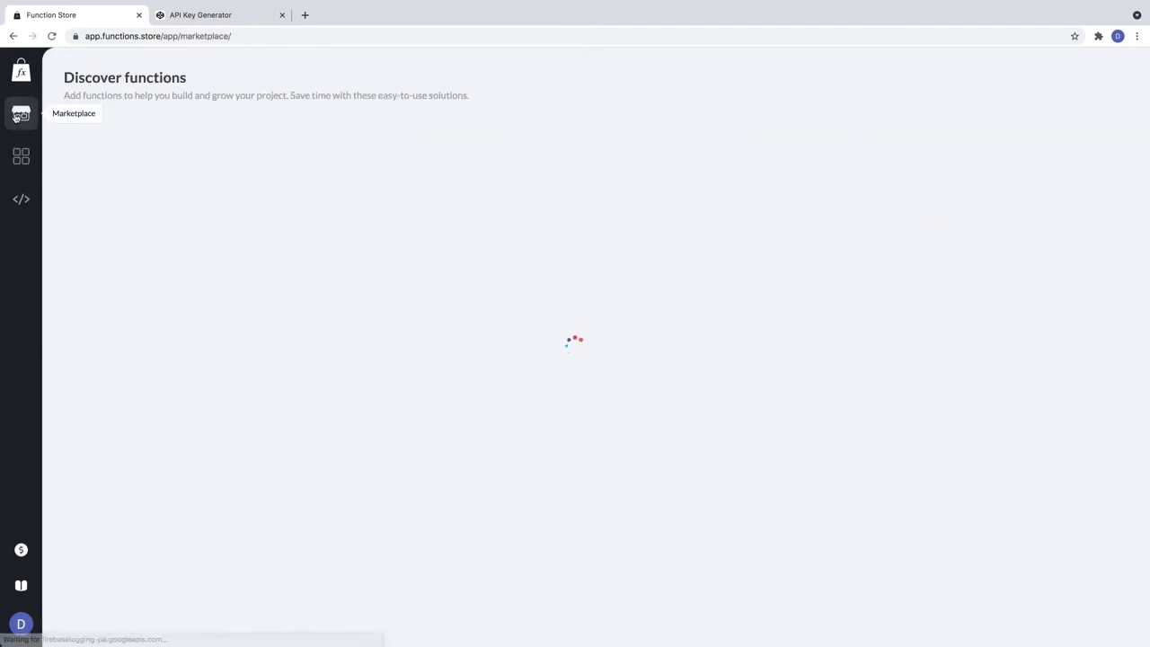
left_click(304, 128)
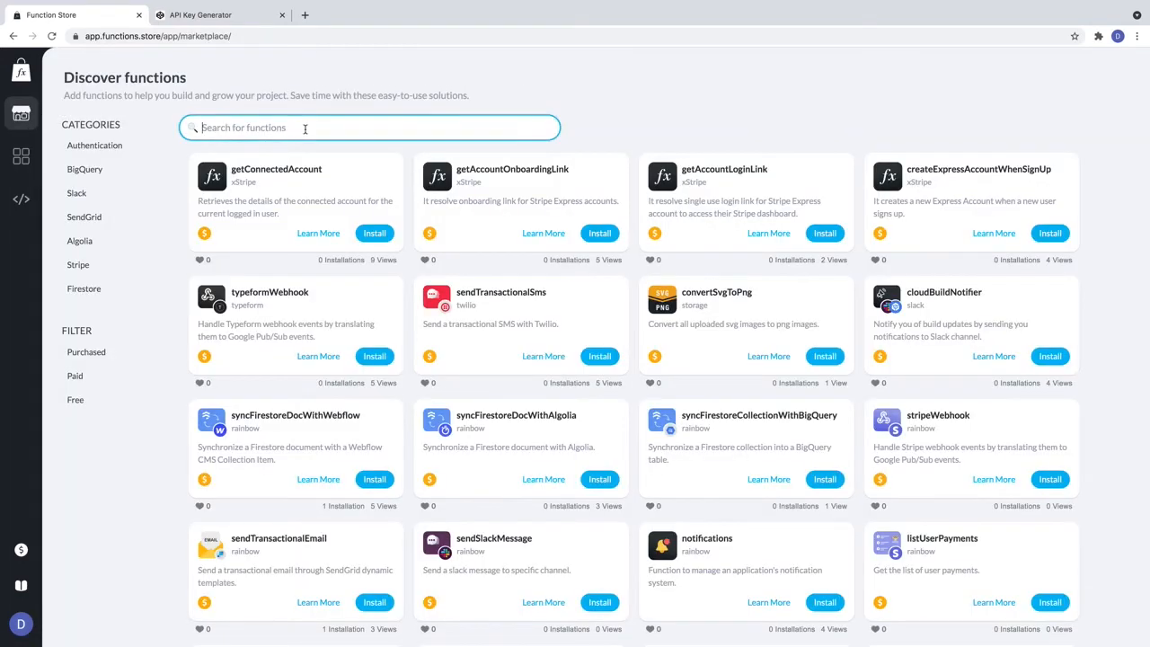
type("welcome")
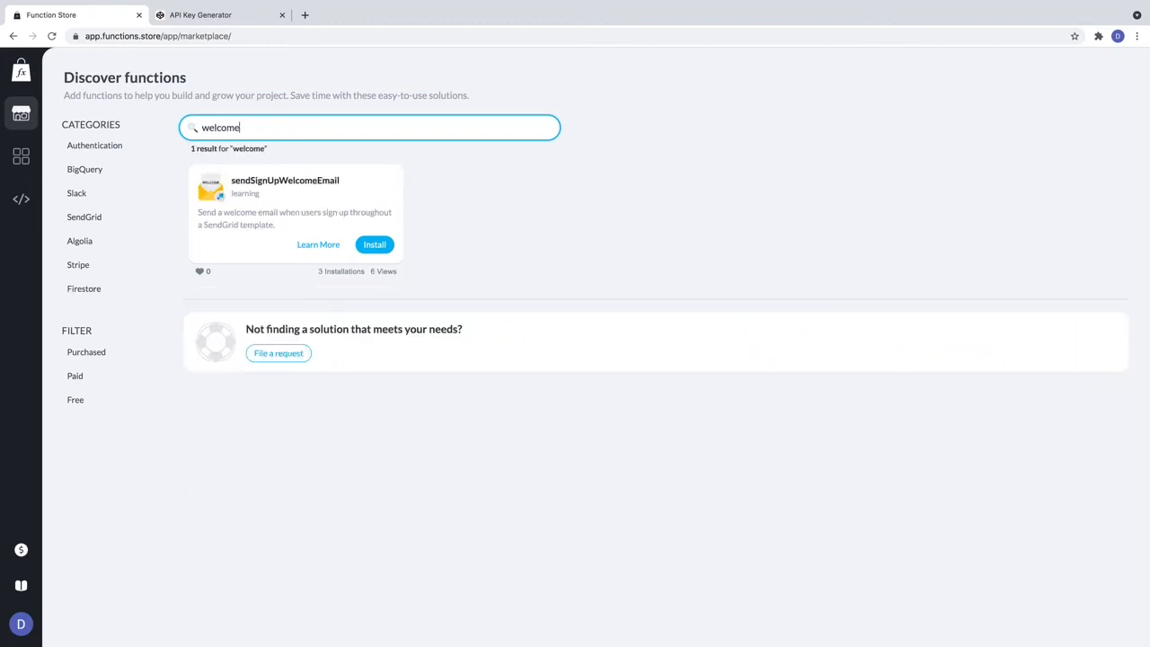
left_click(364, 190)
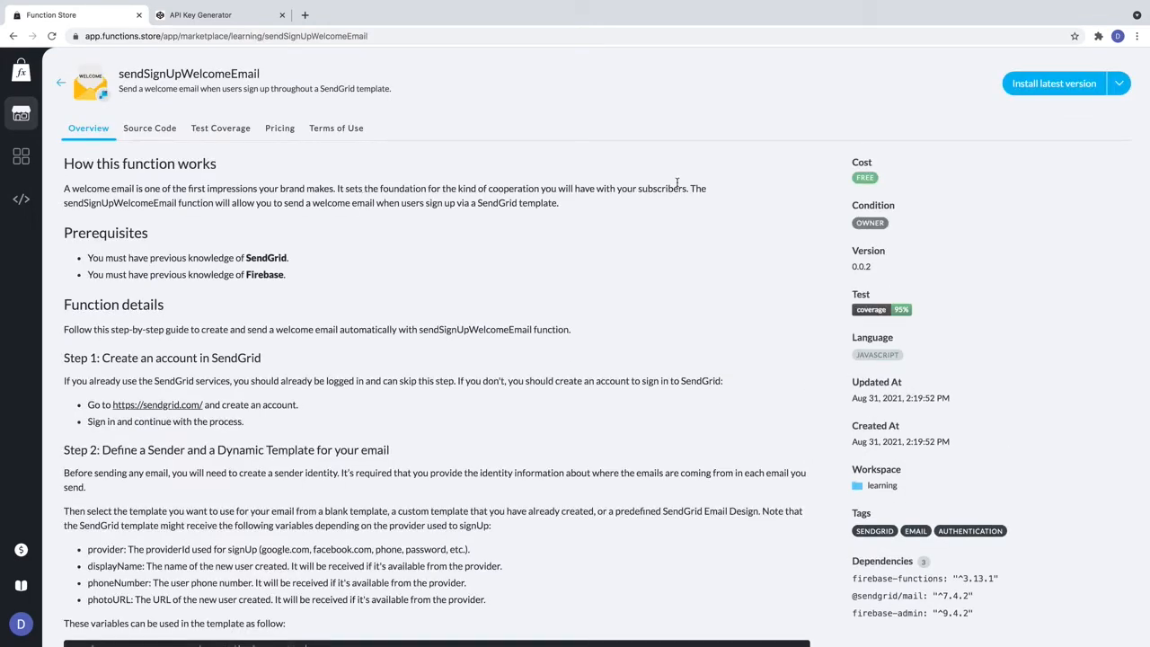
left_click(1042, 89)
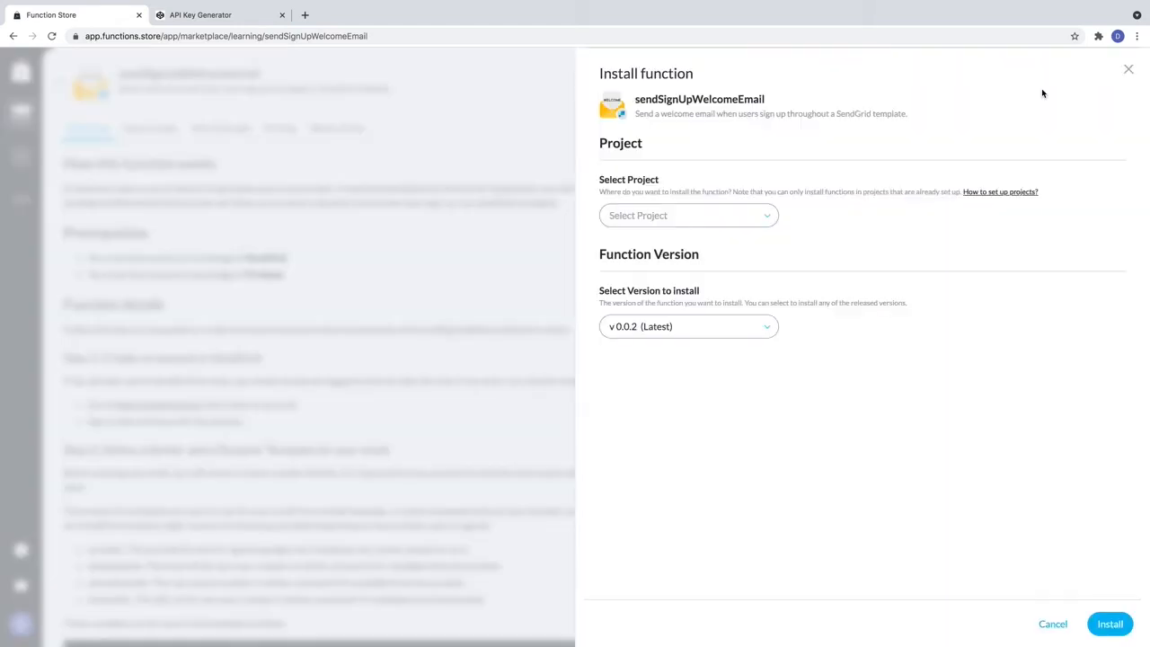
Target the Function Store Demo project and assign the SendGrid-API and TemplateID secrets.
left_click(728, 217)
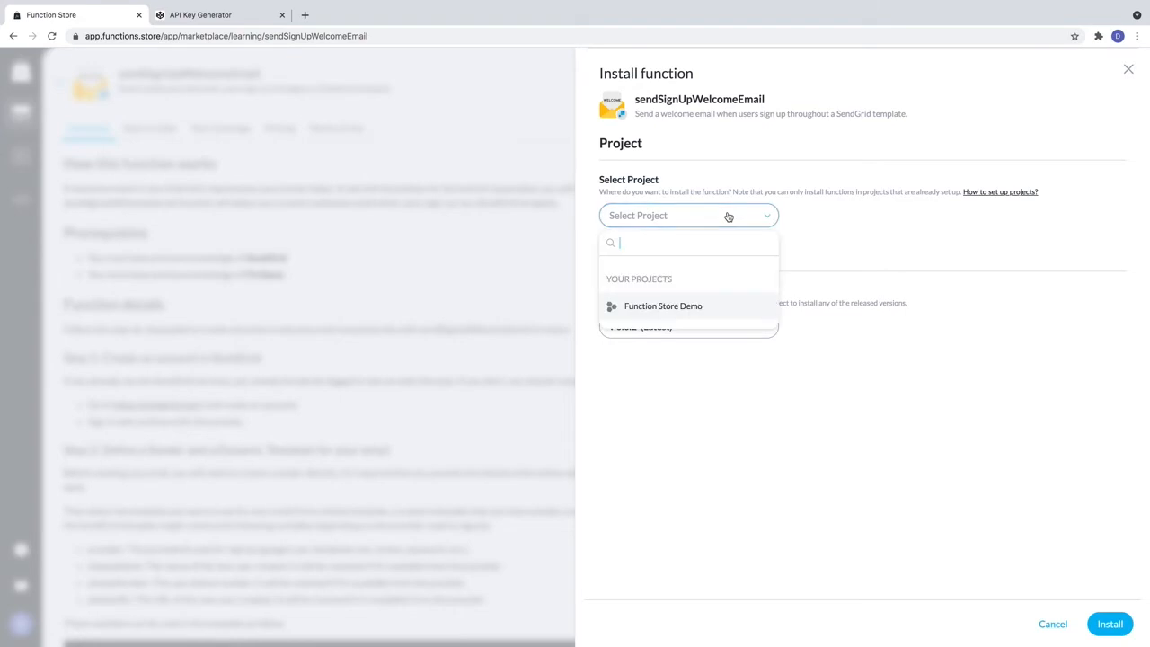
left_click(719, 302)
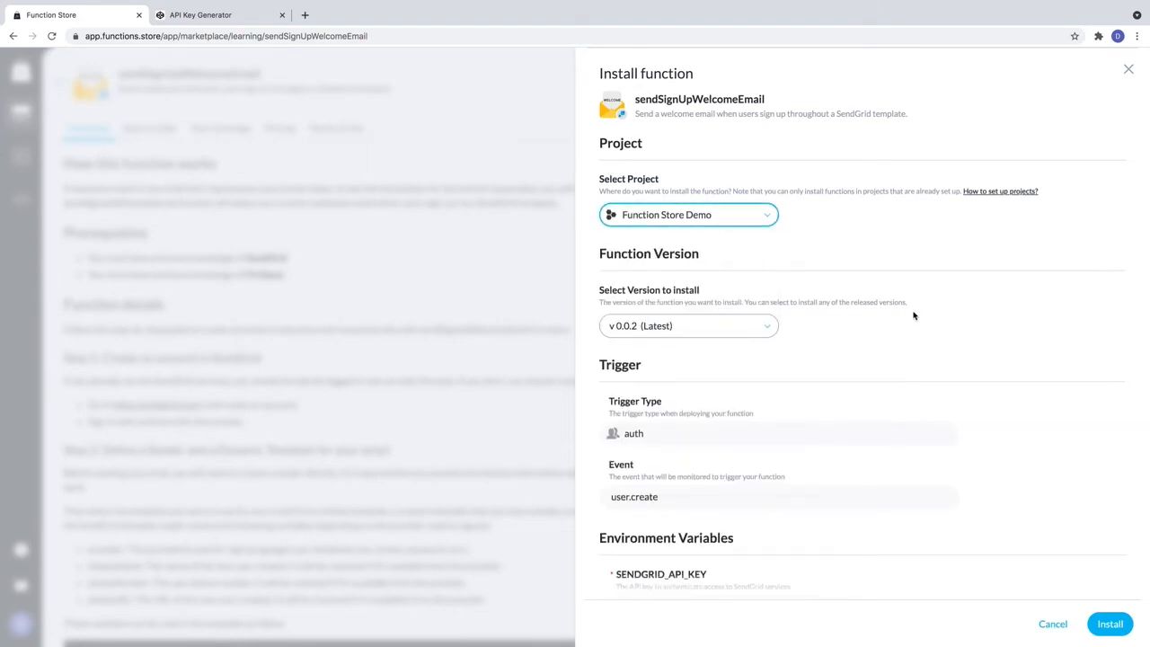
scroll(914, 314, "down", 2)
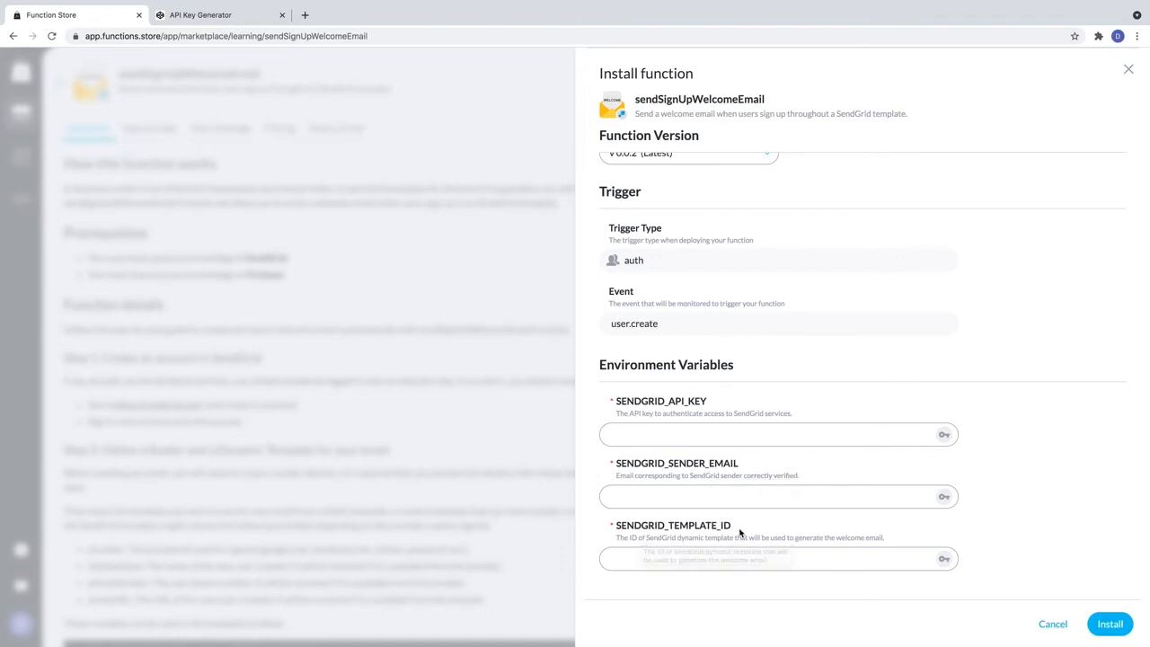
left_click(813, 437)
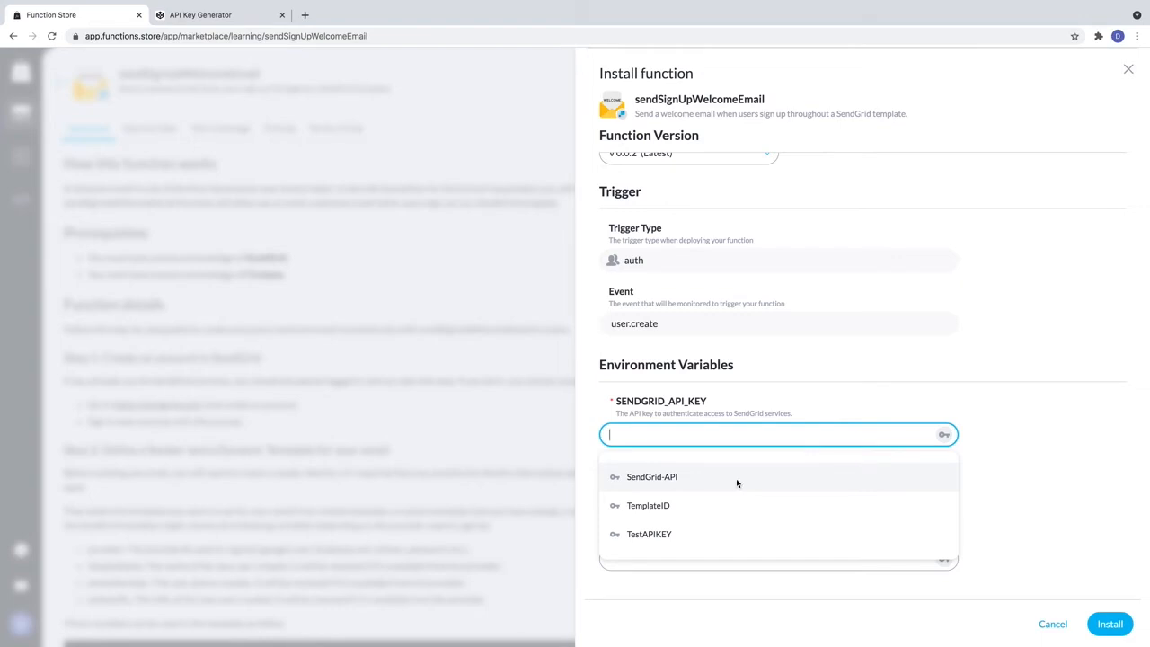
left_click(736, 477)
left_click(947, 557)
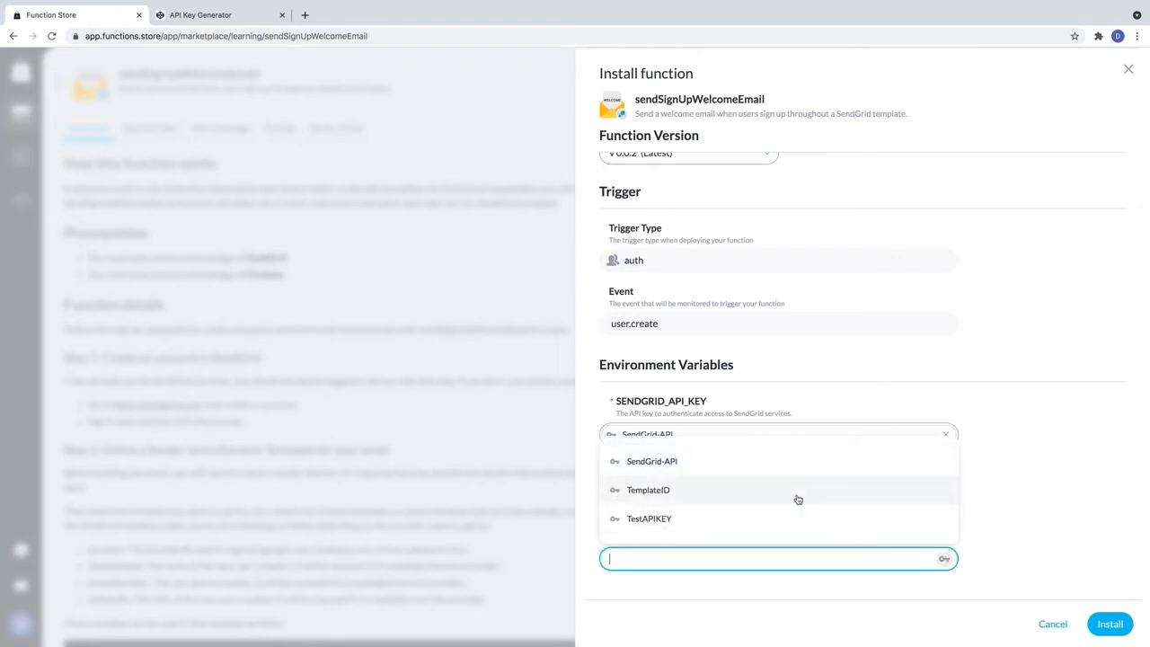
left_click(797, 497)
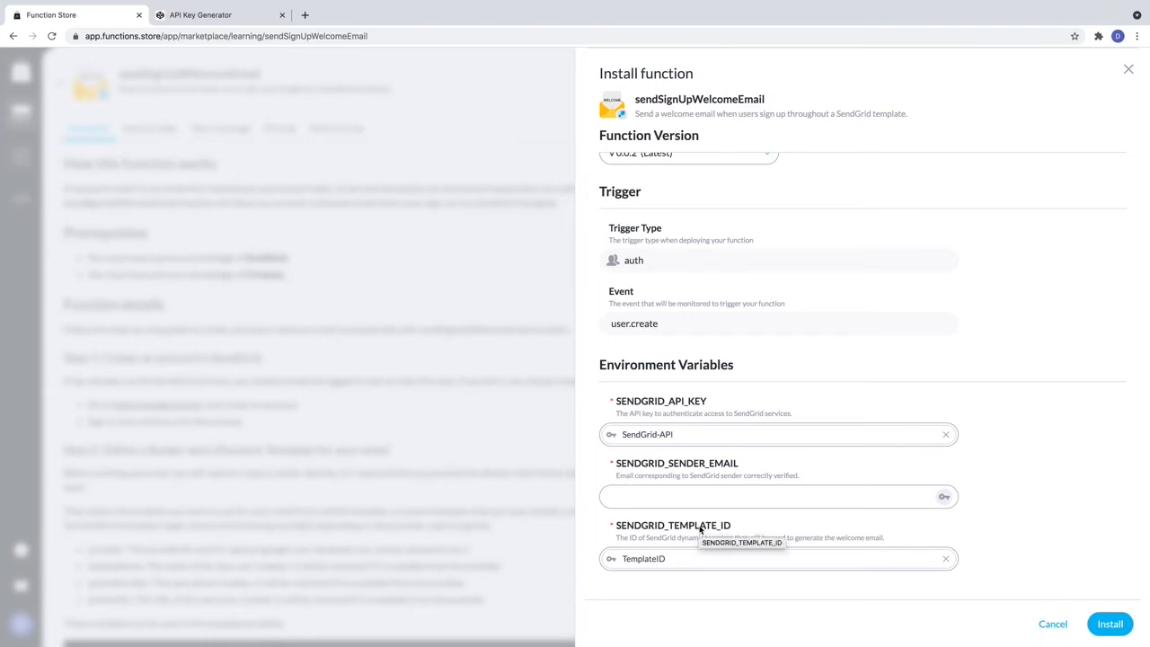
Enter the sender e-mail address and submit the installation.
left_click(695, 495)
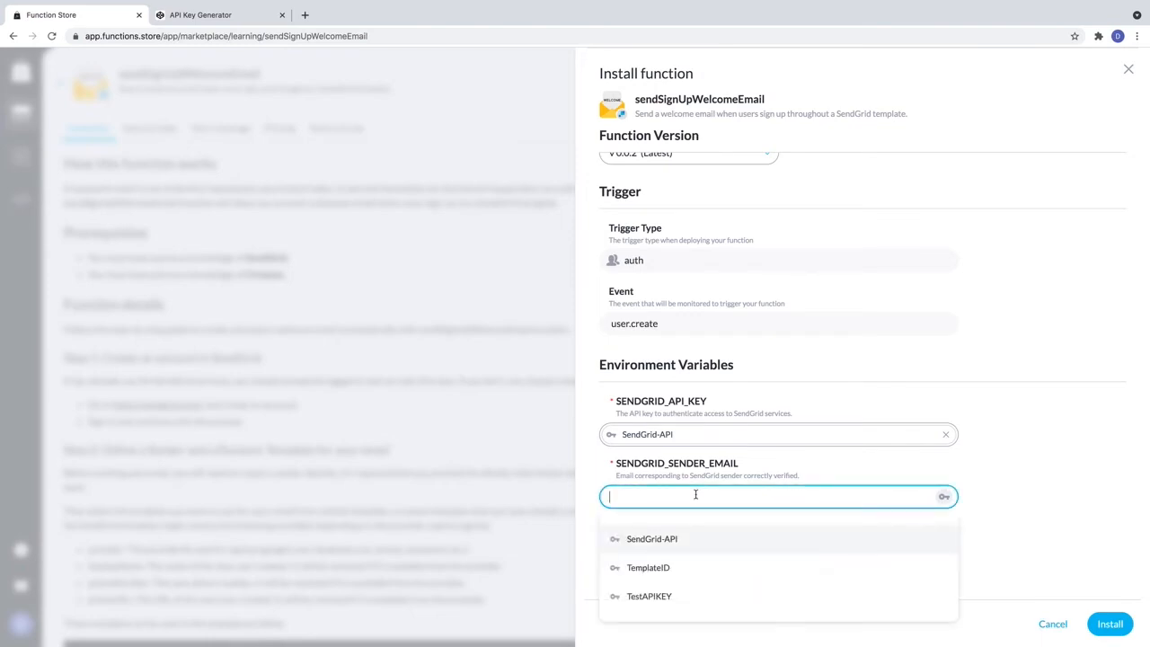
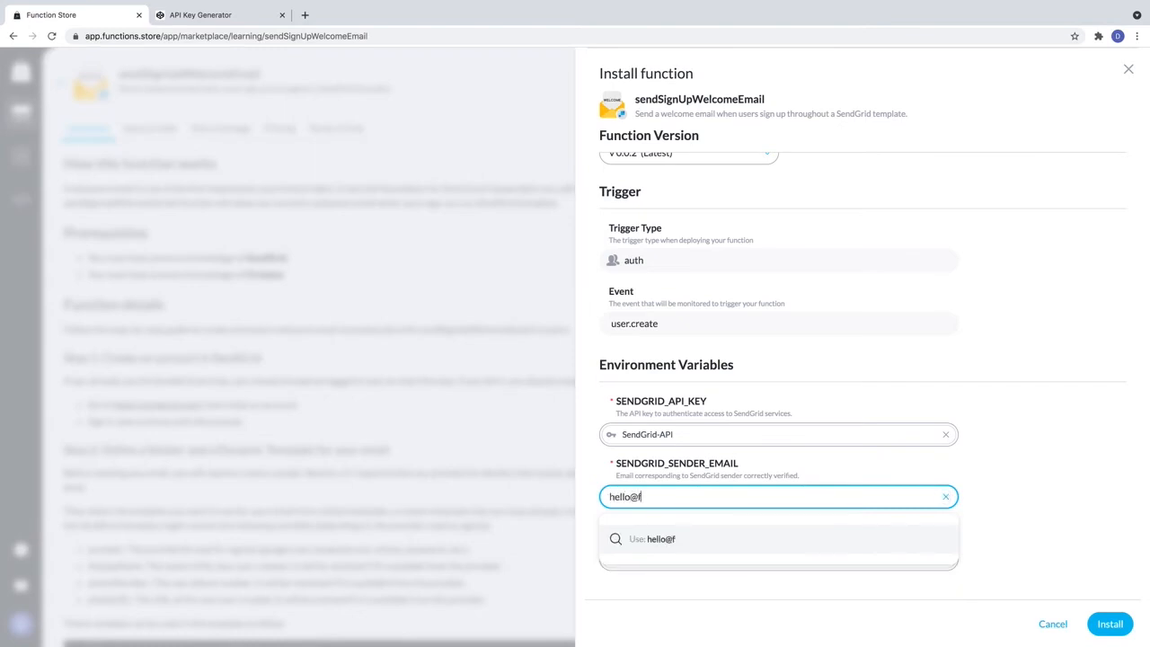
left_click(1071, 478)
key("Return")
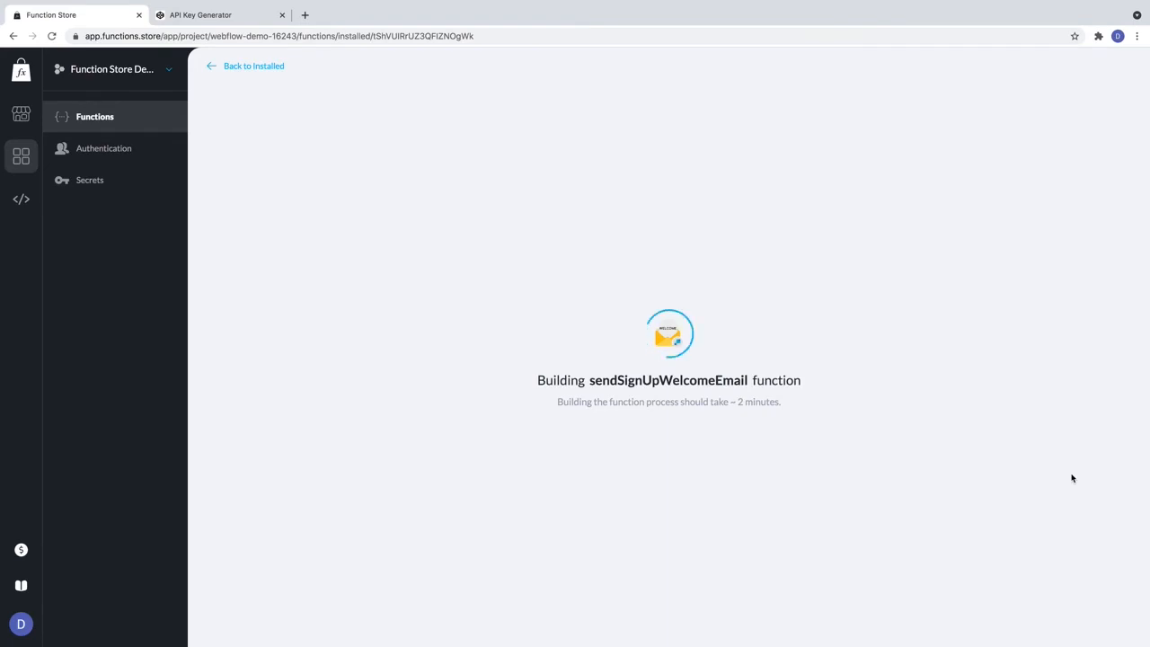
Open the Add new version form for the TestAPIKEY secret.
left_click(114, 179)
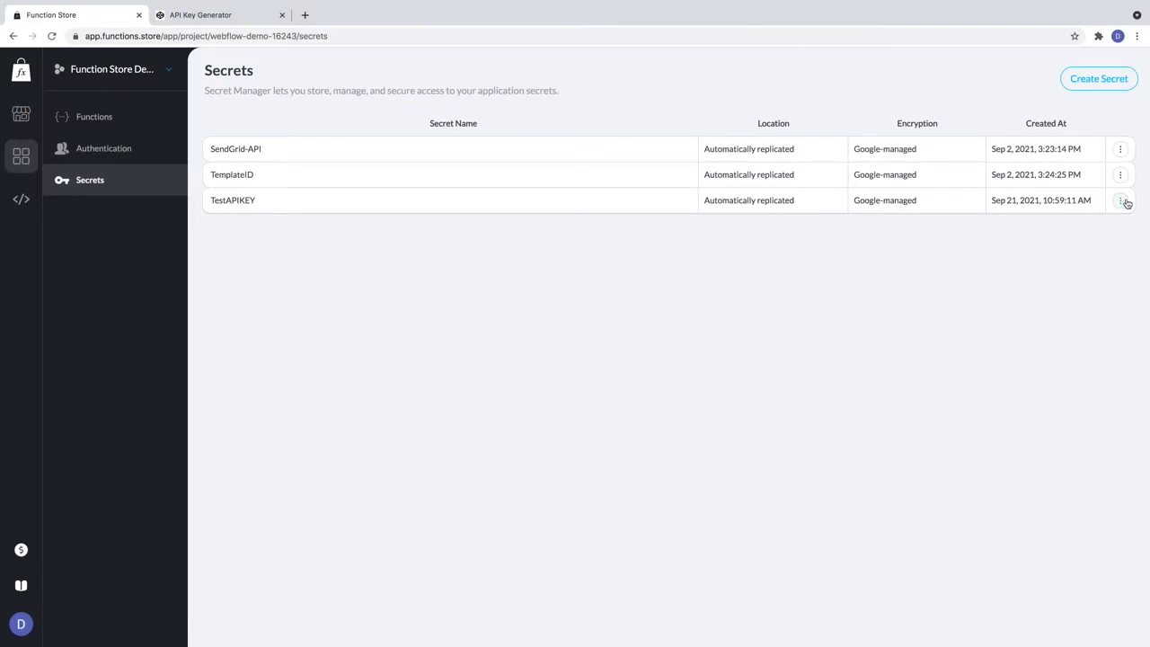
left_click(1124, 201)
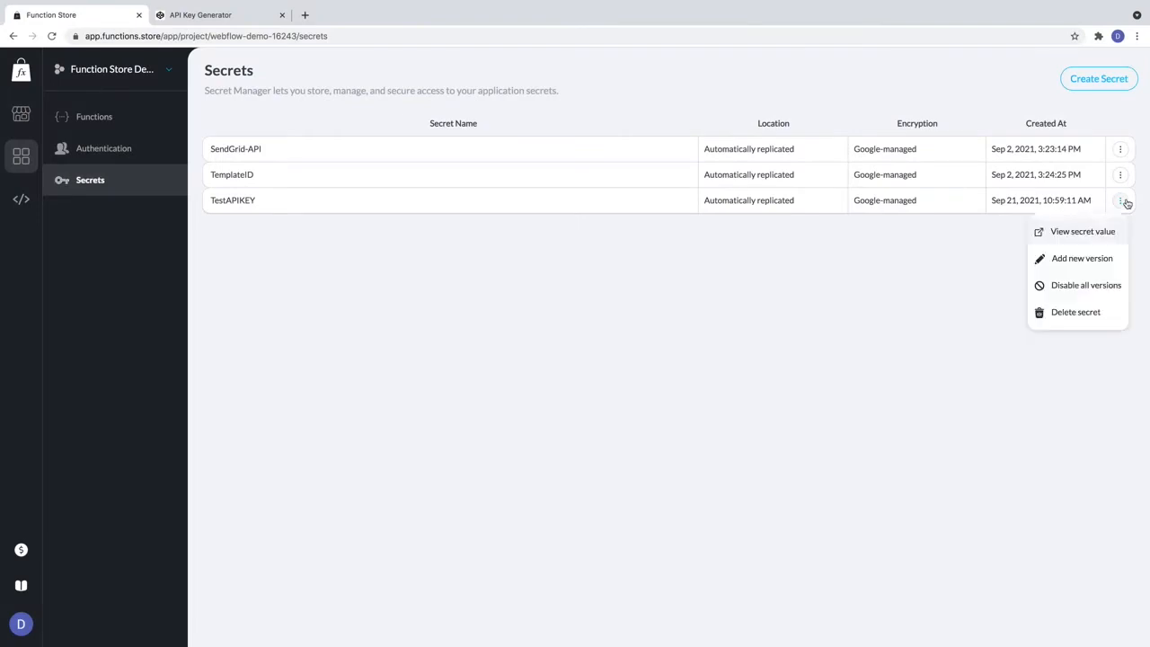
left_click(1082, 259)
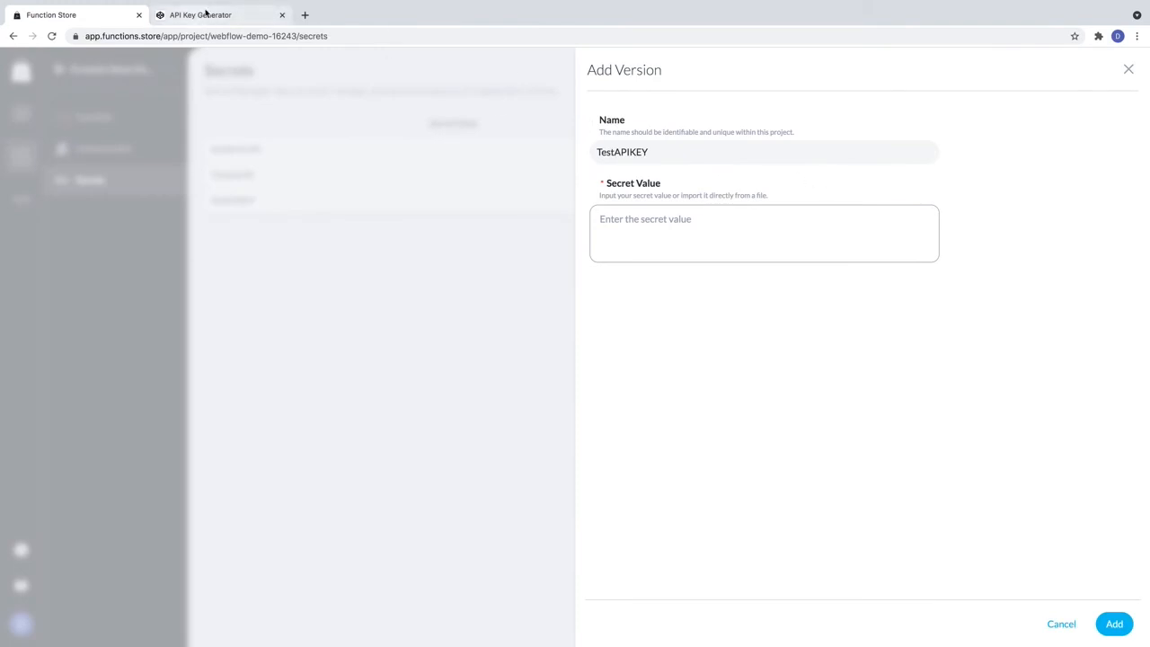
Paste a freshly generated API key as the new version's value and add it.
left_click(205, 13)
left_click(500, 357)
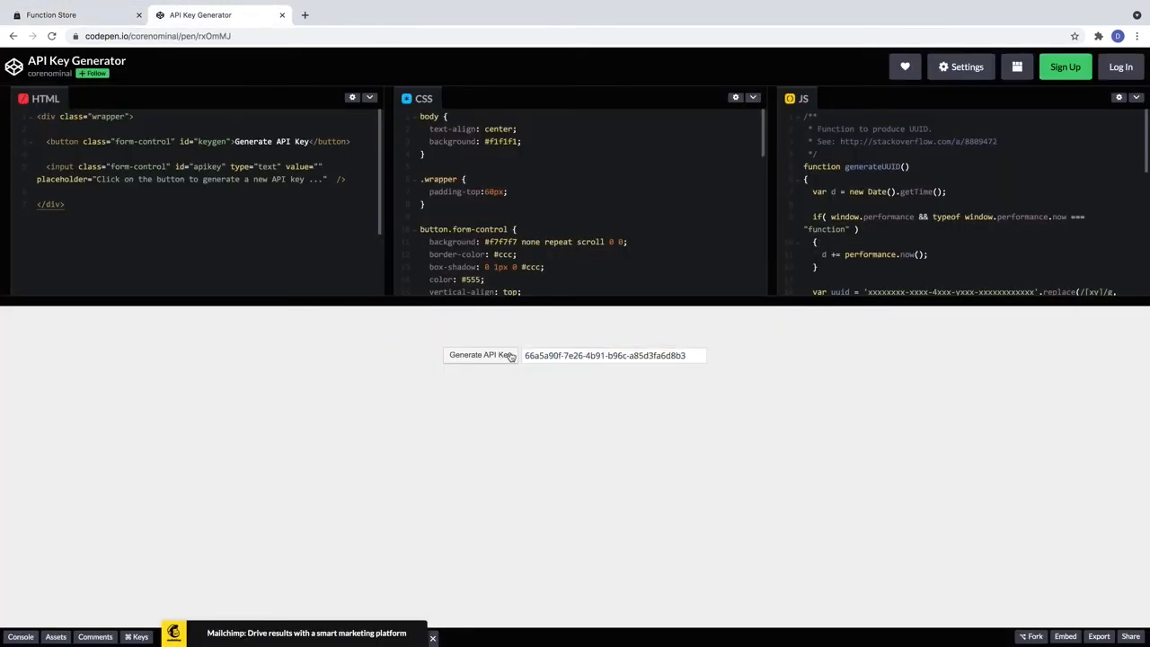
triple_click(566, 356)
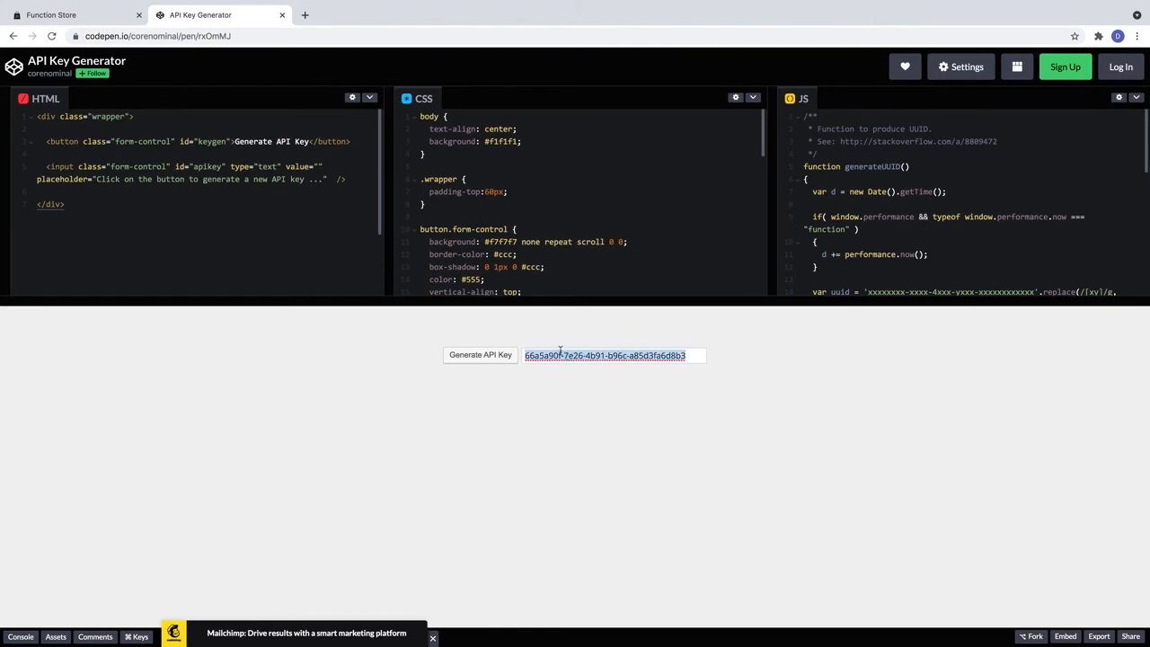
key("ctrl+c")
left_click(47, 16)
left_click(733, 239)
key("ctrl+v")
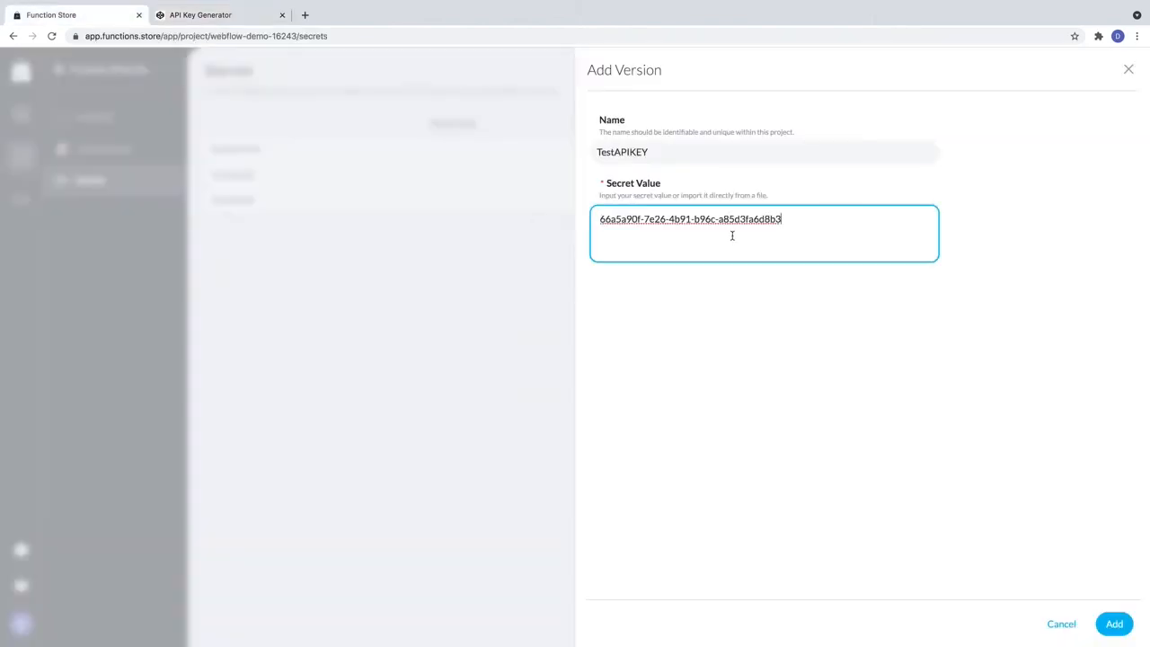
left_click(1123, 635)
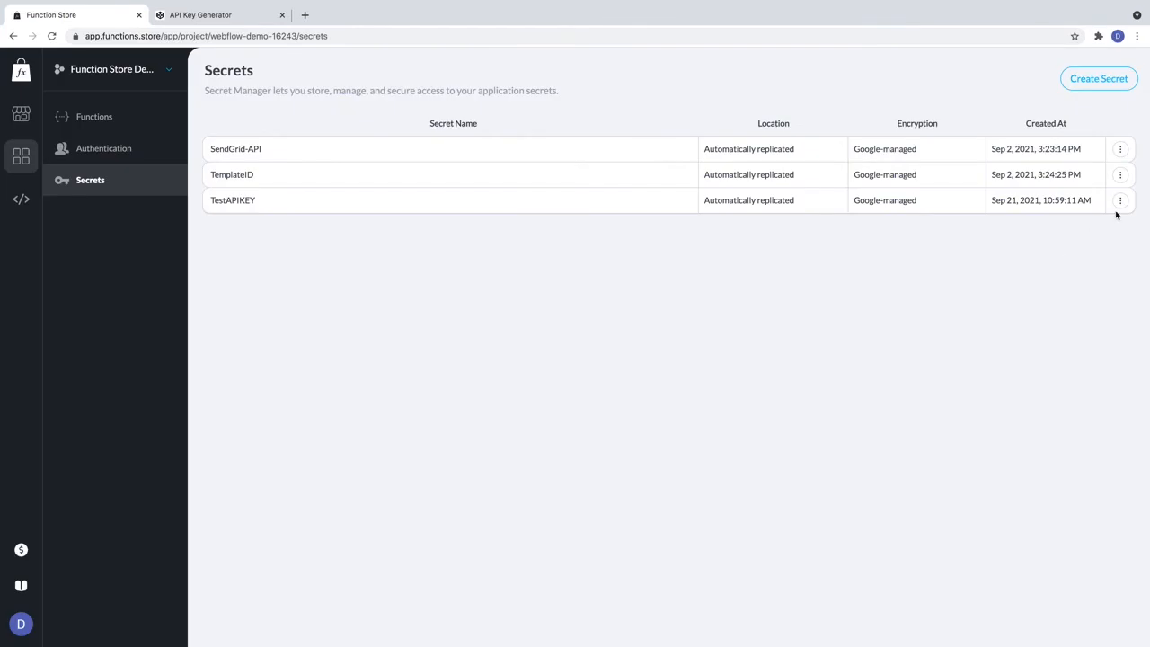
left_click(1119, 202)
Reveal TestAPIKEY's stored value, then disable all of its versions.
left_click(1098, 235)
left_click(1122, 201)
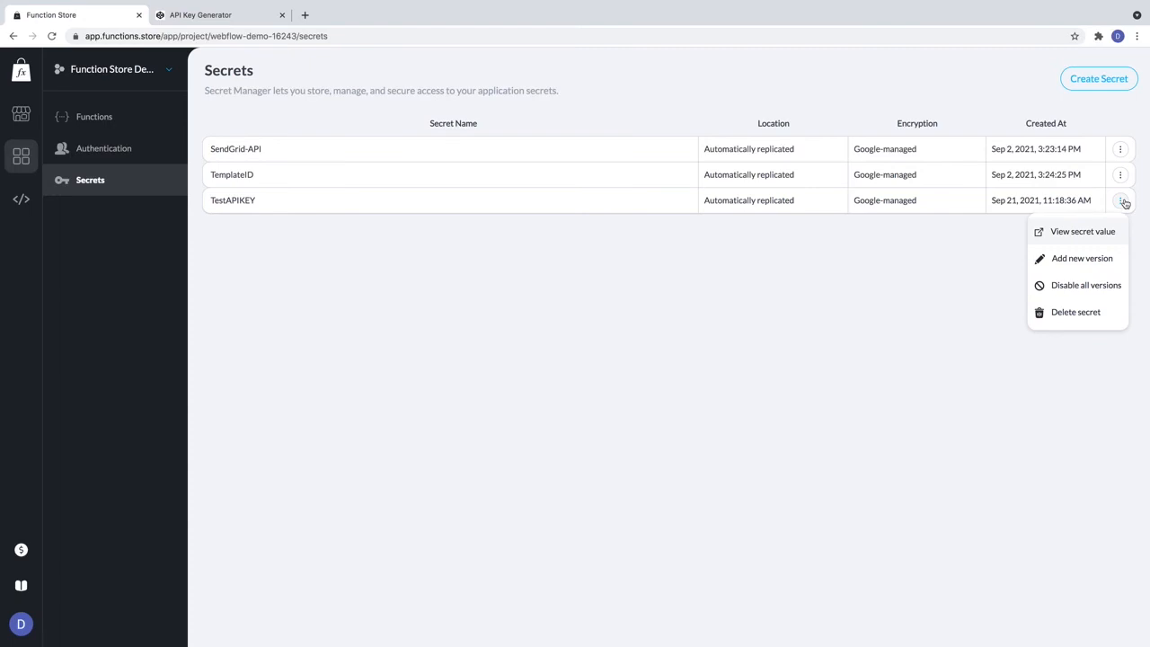
left_click(1103, 284)
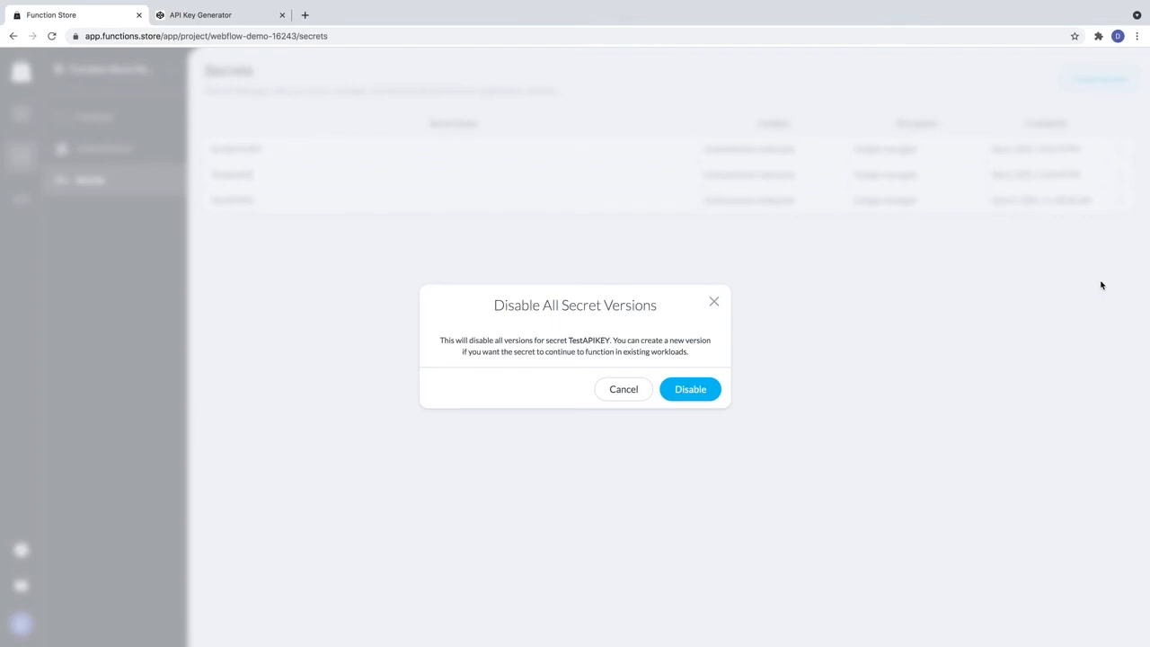
left_click(704, 391)
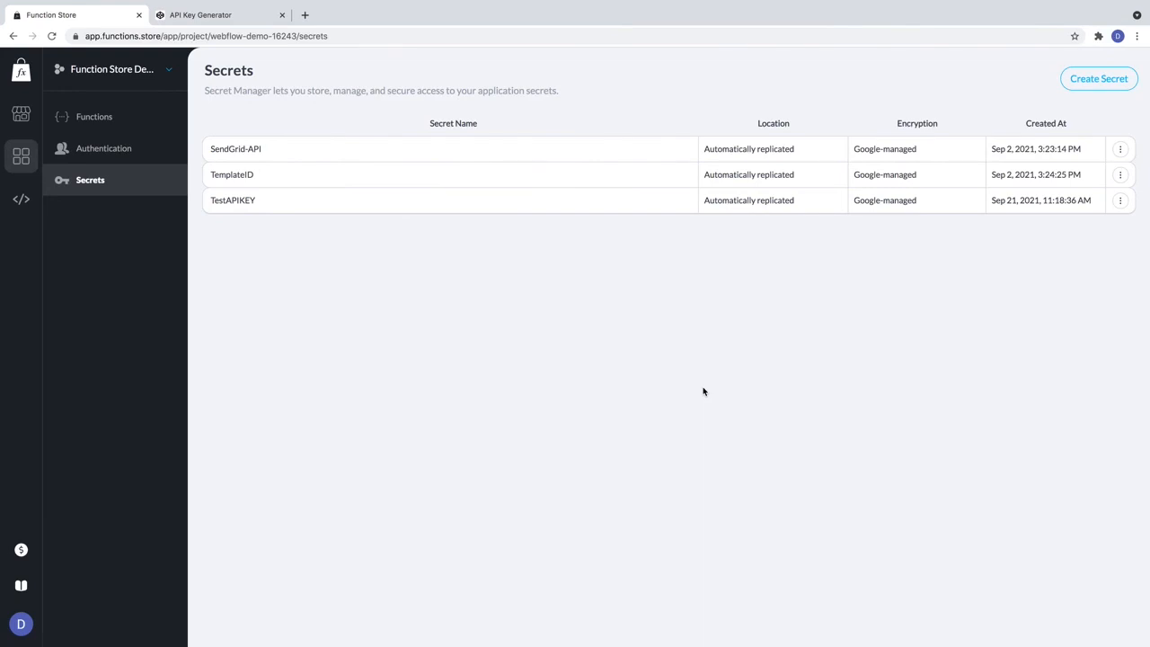
Permanently delete the TestAPIKEY secret and open the documentation's Secrets page.
left_click(1120, 201)
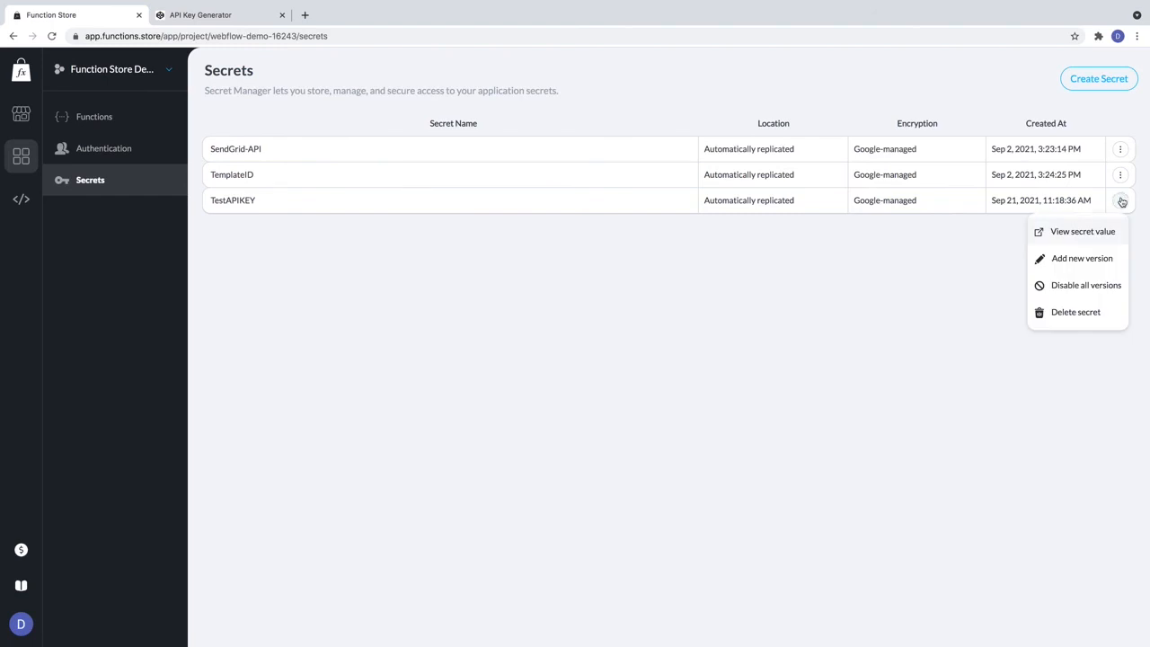
left_click(1095, 314)
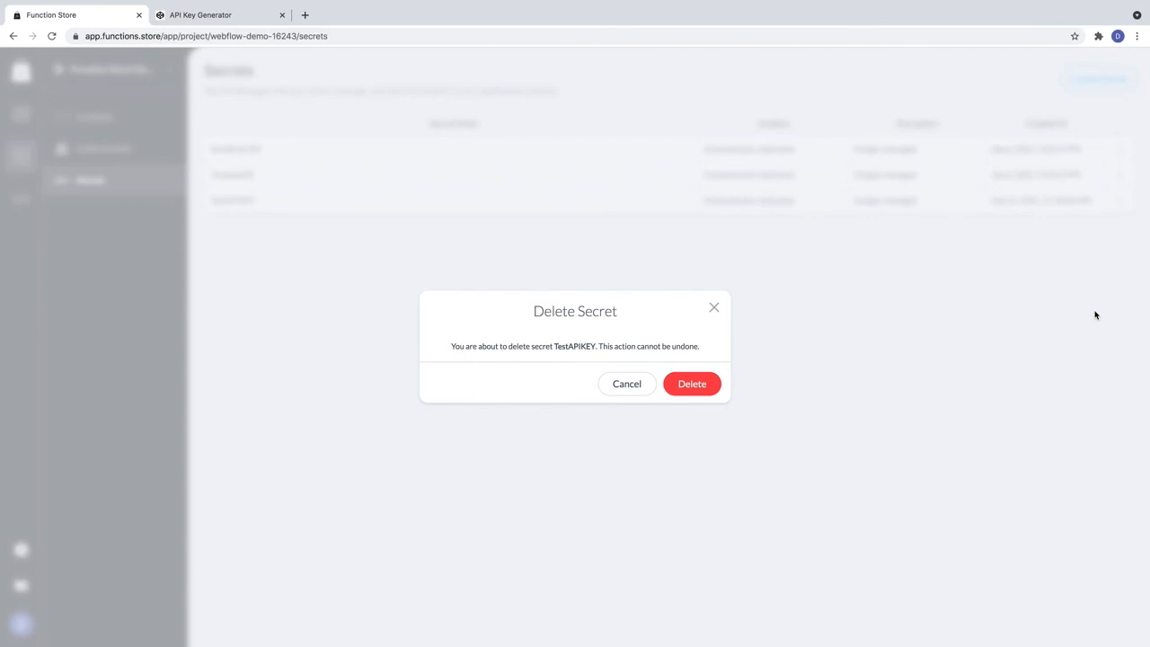
left_click(690, 384)
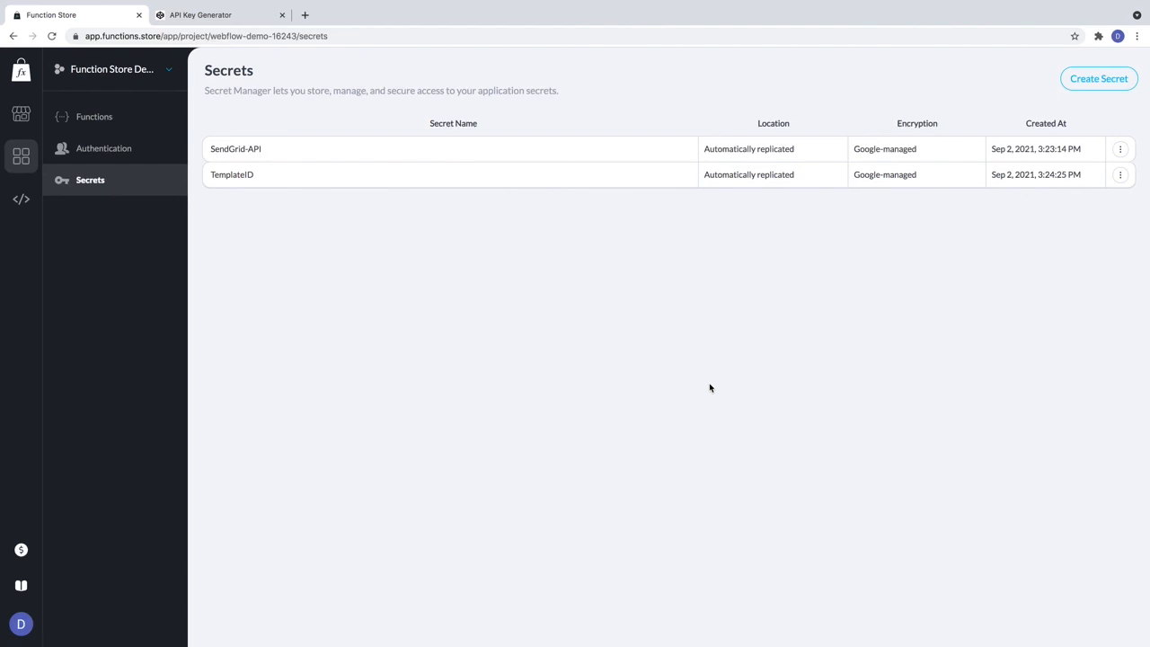
left_click(25, 591)
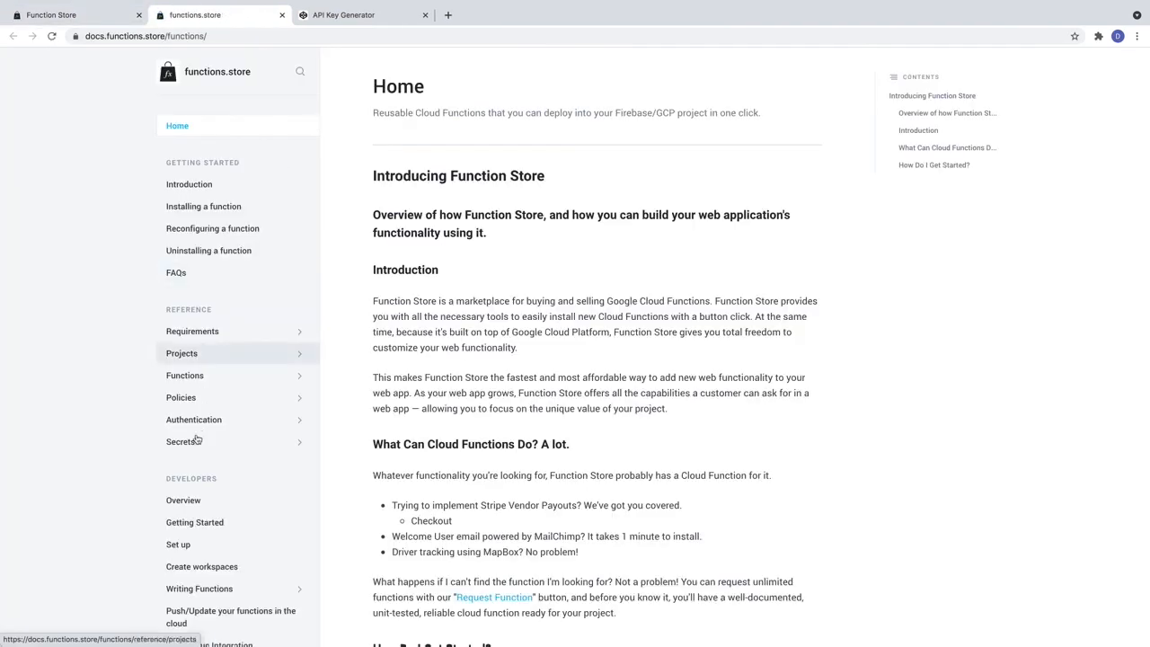
left_click(200, 443)
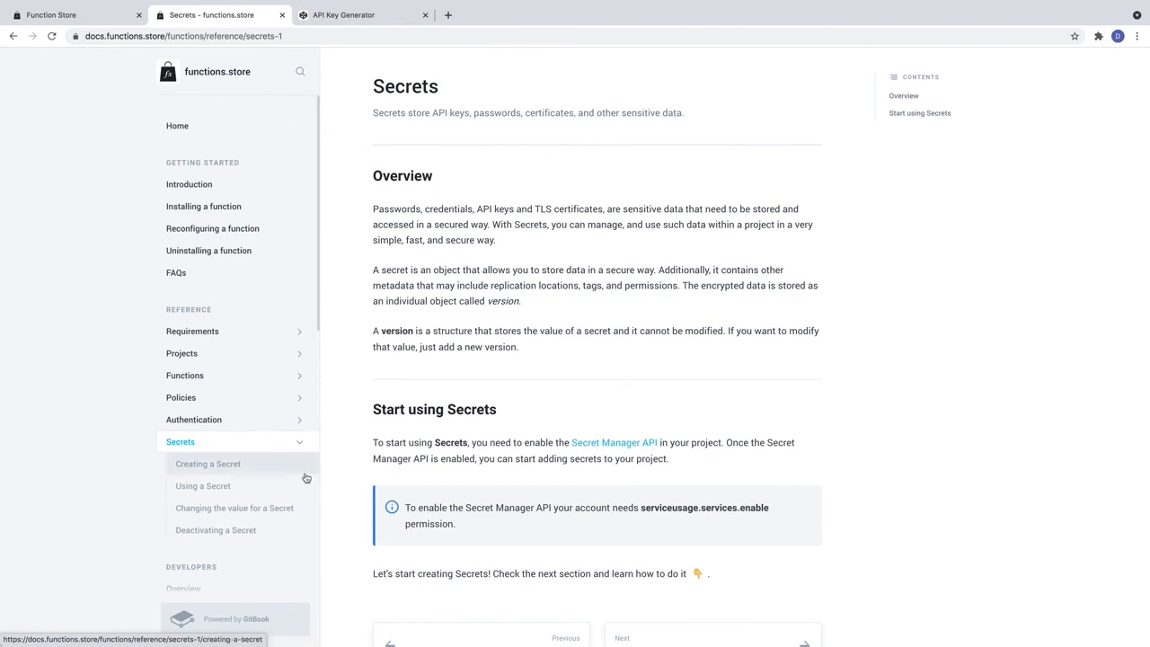